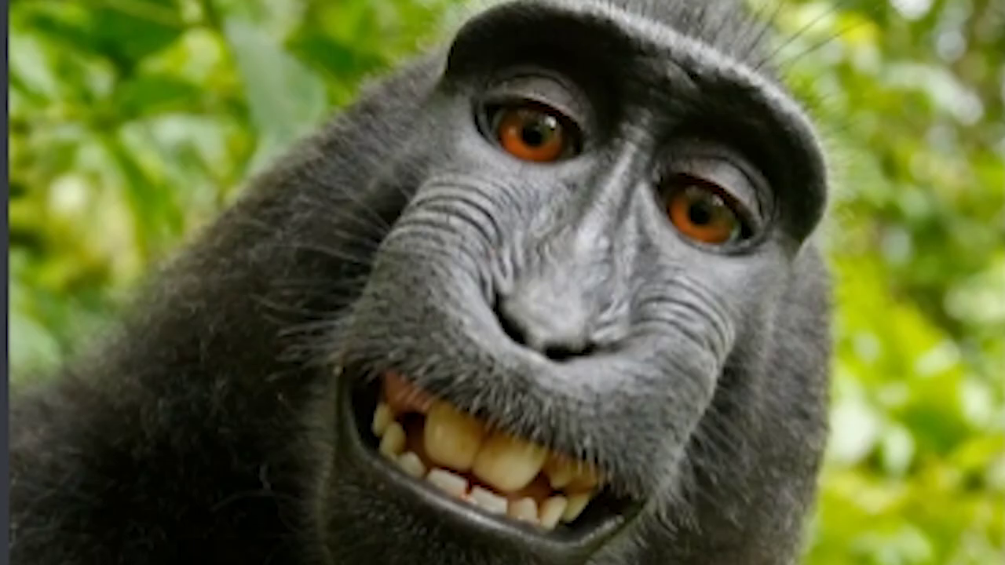
Reply 'Consider it done' in #general to the request to make the character taller.
drag(400, 540, 182, 541)
click(467, 562)
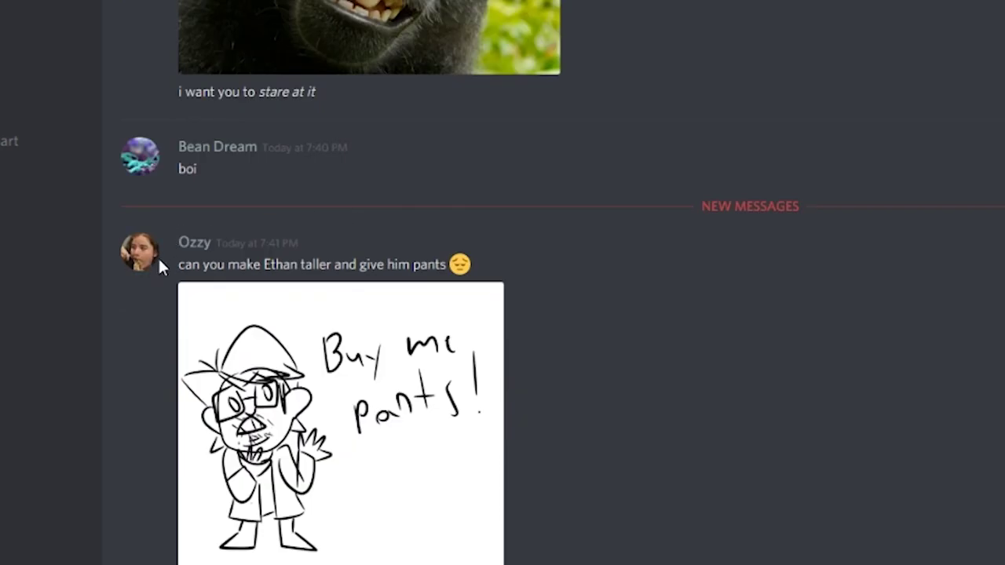
drag(174, 265, 489, 275)
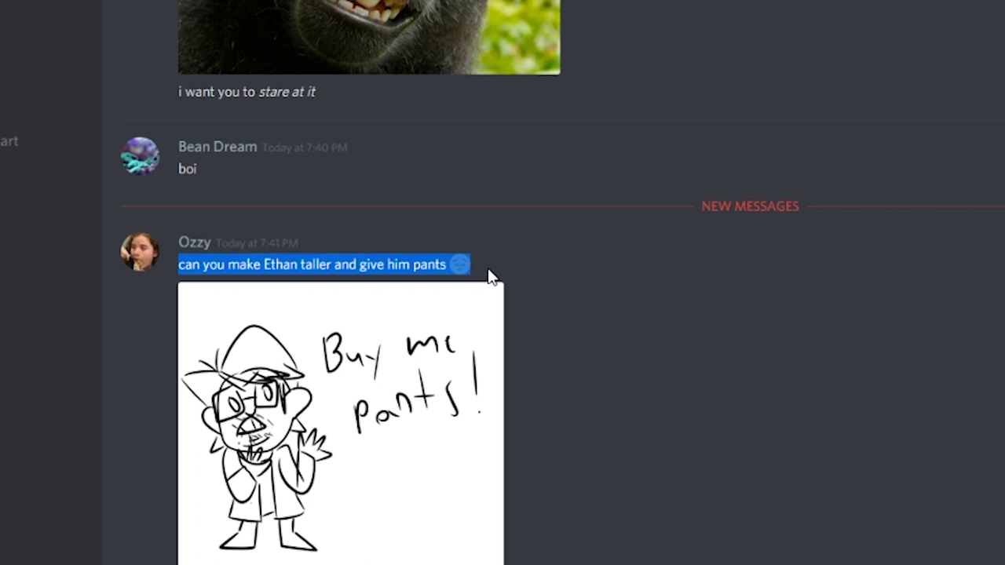
click(490, 274)
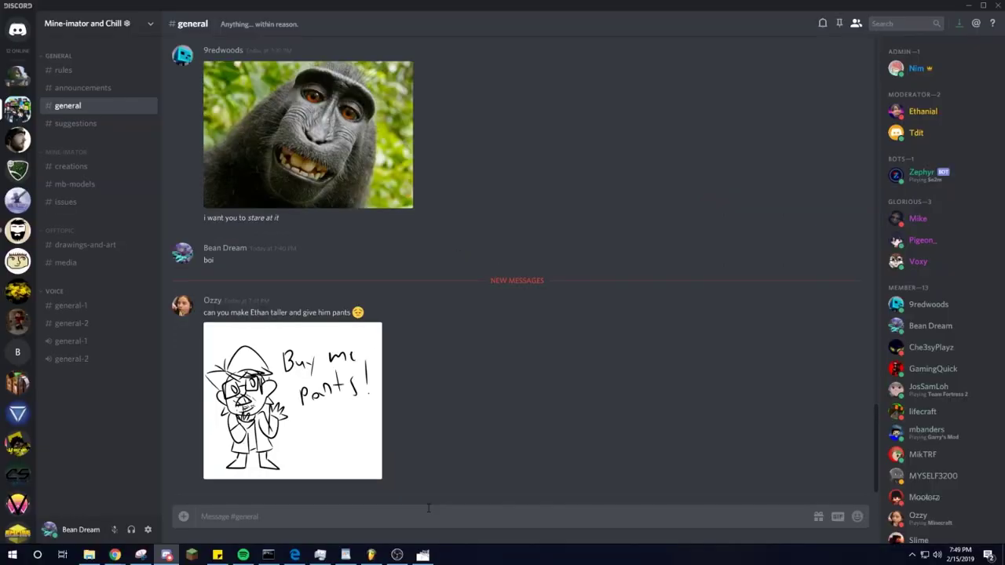
text(Corsider it done)
key(Return)
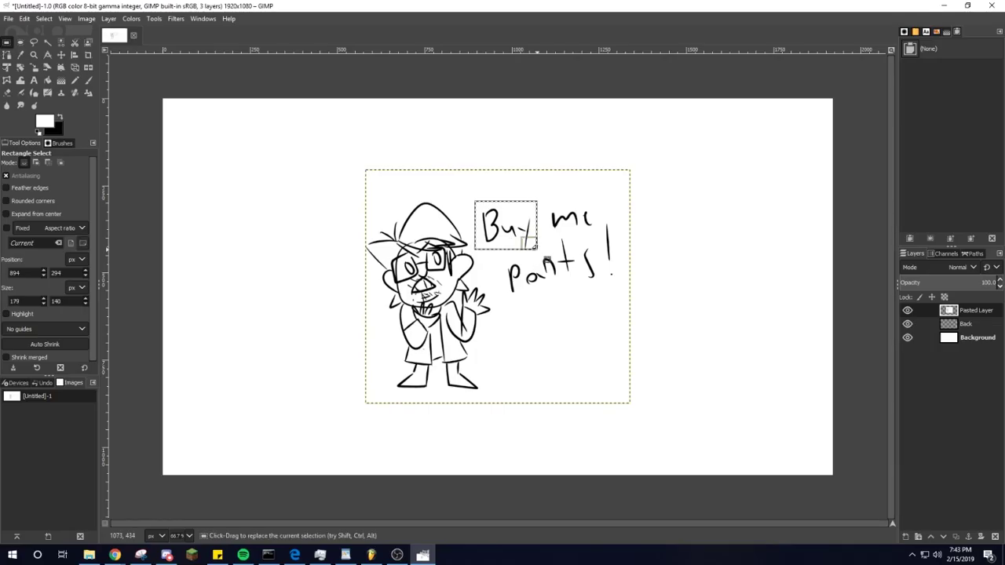
Erase 'Buy' from the sketch and select the character's legs as a floating piece.
key(Delete)
click(720, 256)
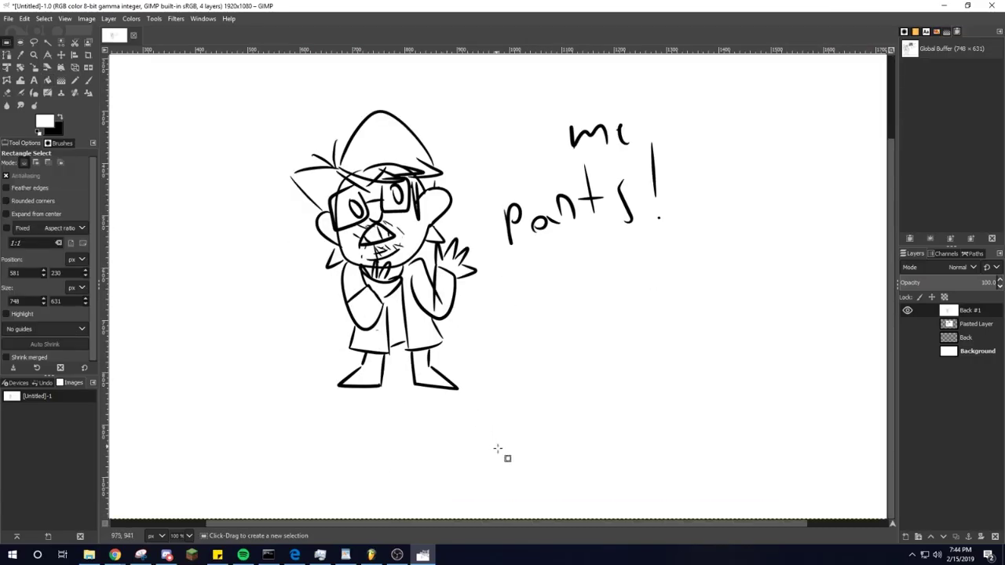
drag(500, 453, 313, 355)
key(shift+t)
drag(387, 453, 402, 438)
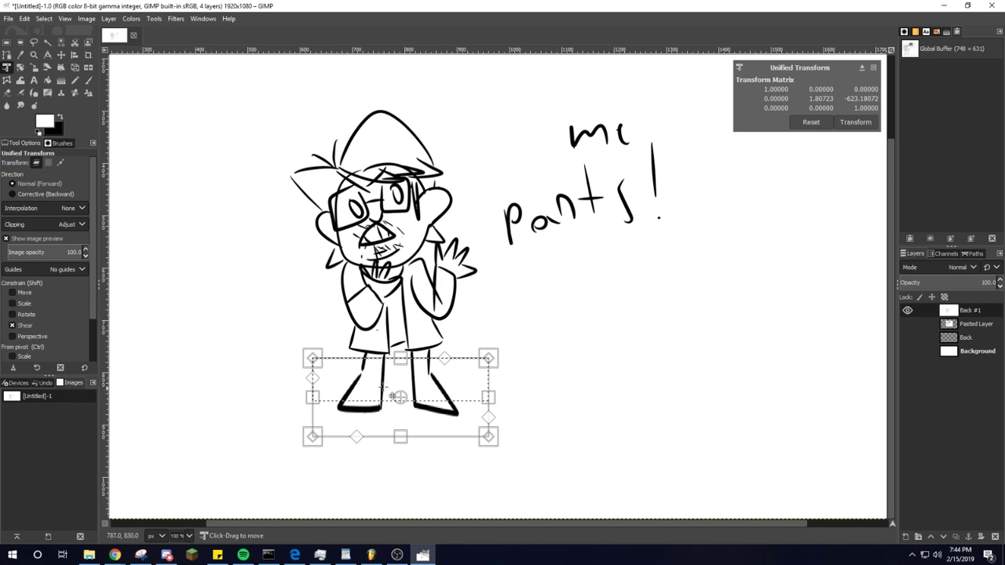
key(r)
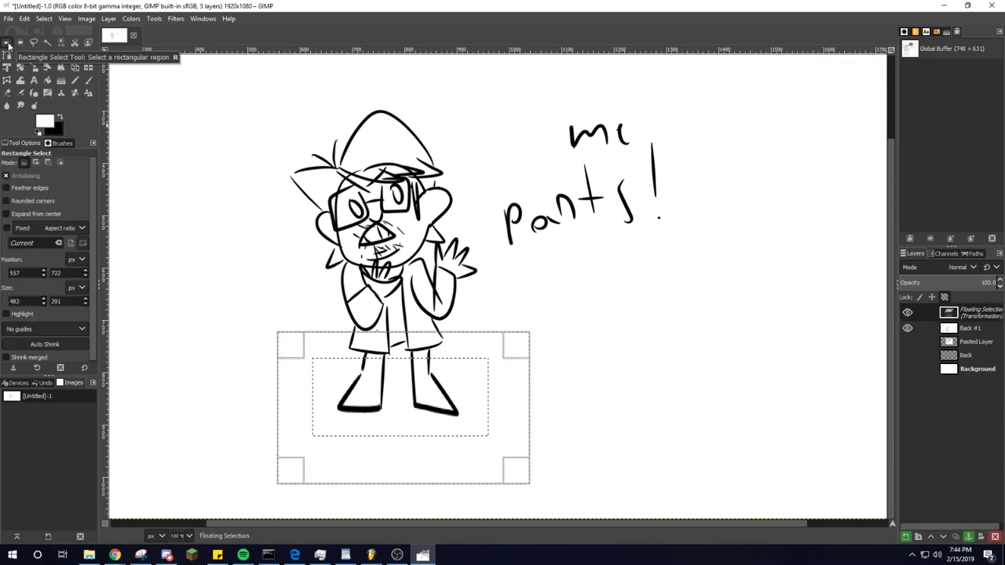
Stretch the floating legs downward with the Unified Transform tool to lengthen them.
key(shift+t)
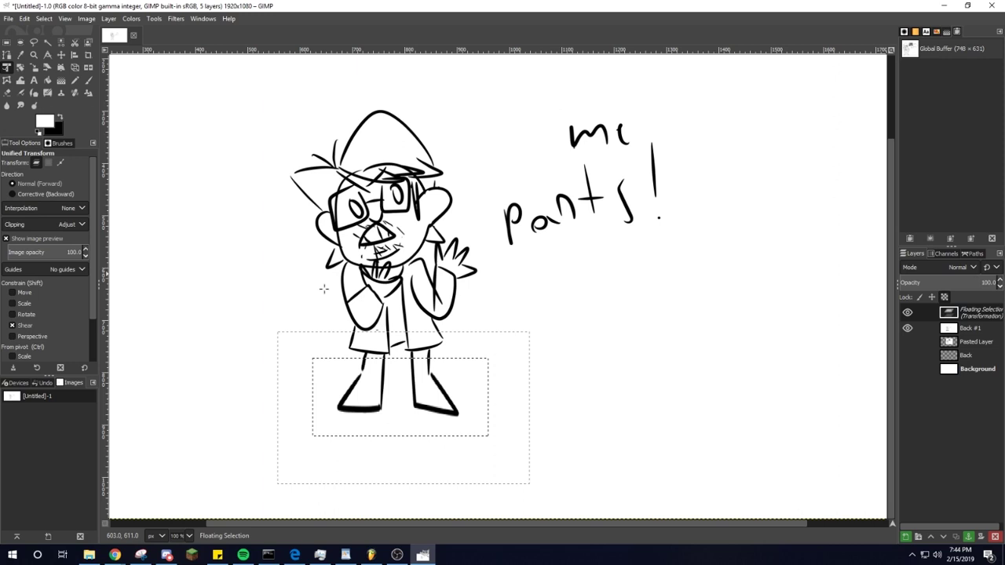
click(507, 377)
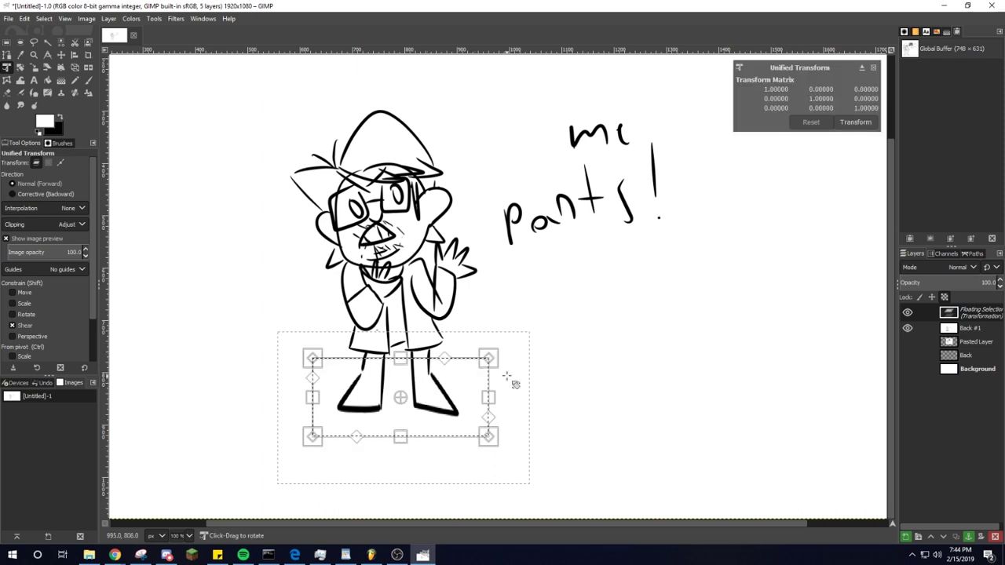
click(874, 67)
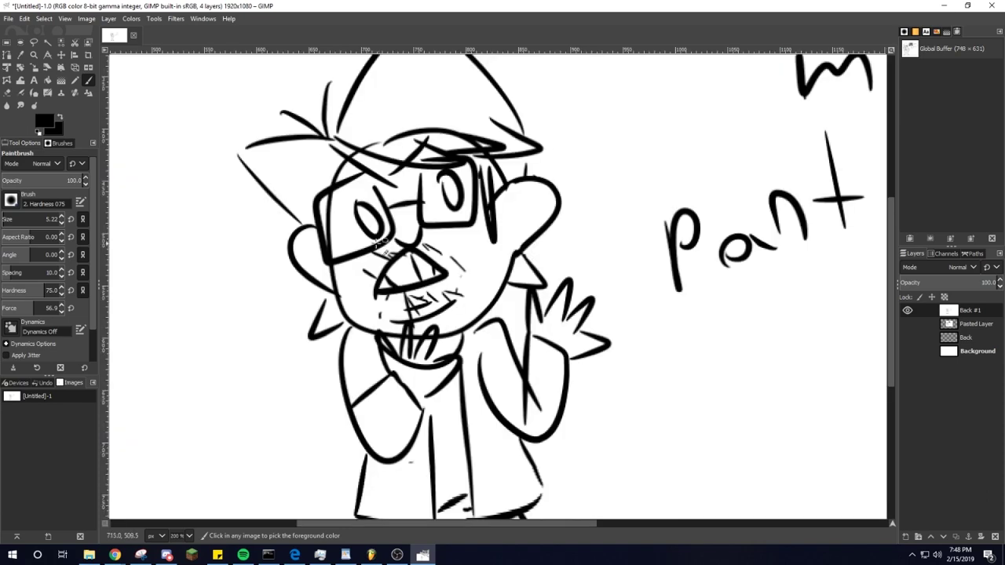
Ellipse-select the mouth area and switch to painting it over in white.
key(e)
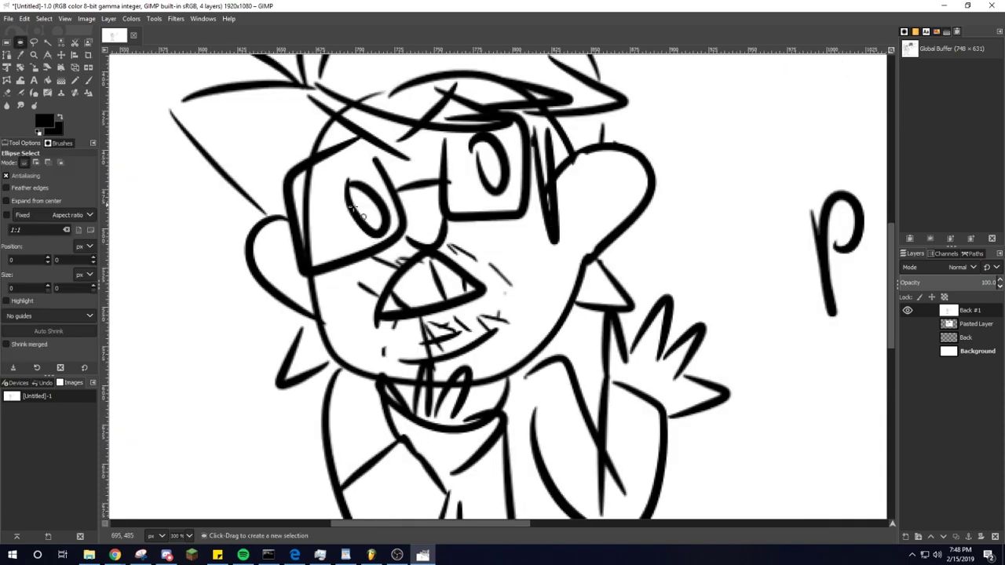
mouse_move(537, 248)
mouse_down()
mouse_move(324, 317)
mouse_move(340, 381)
mouse_up()
key(p)
key(x)
scroll(483, 318, up, 3)
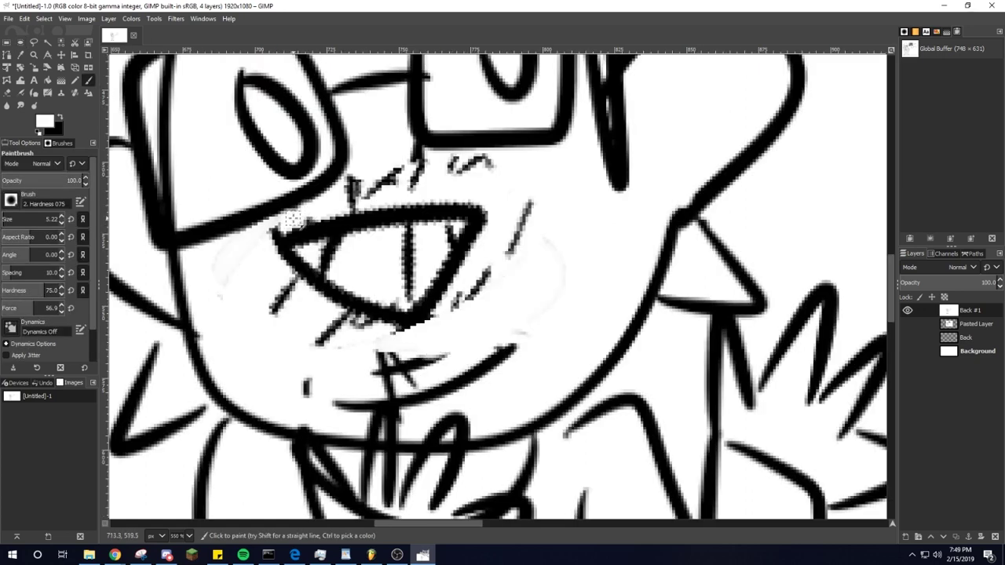
scroll(588, 267, down, 5)
scroll(696, 242, right, 4)
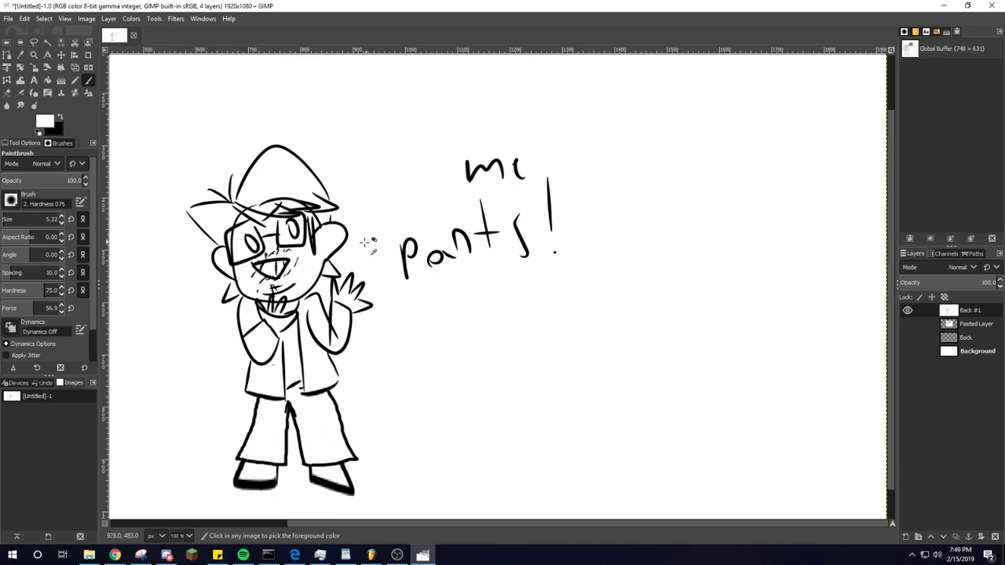
scroll(361, 232, down, 2)
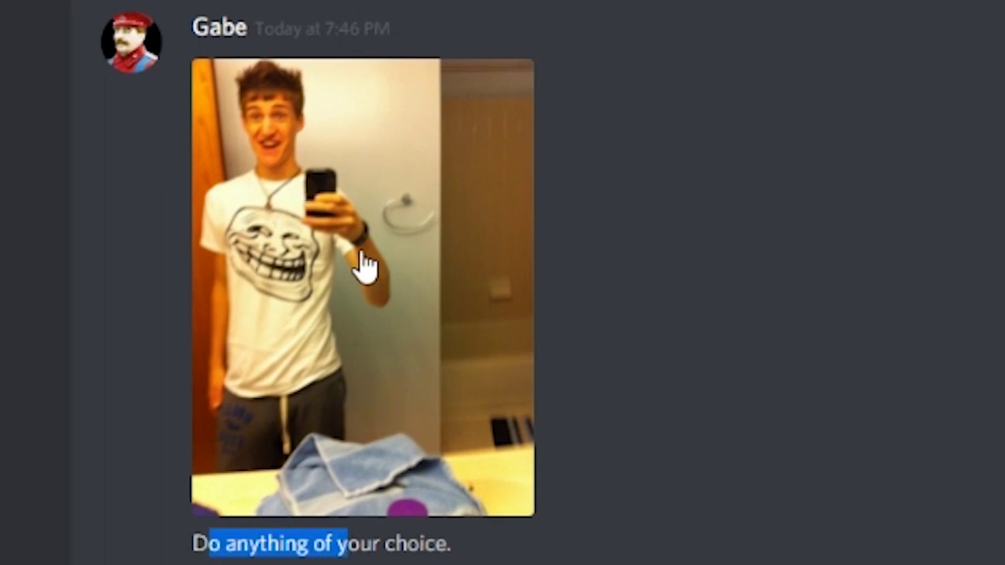
Open the mirror selfie in #whatevs at full size.
click(364, 269)
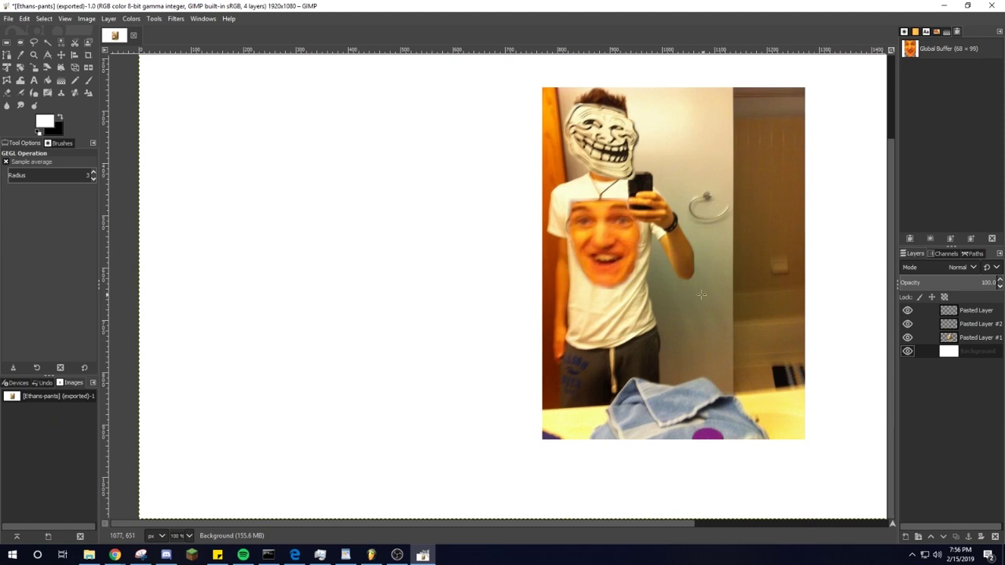
scroll(701, 294, right, 5)
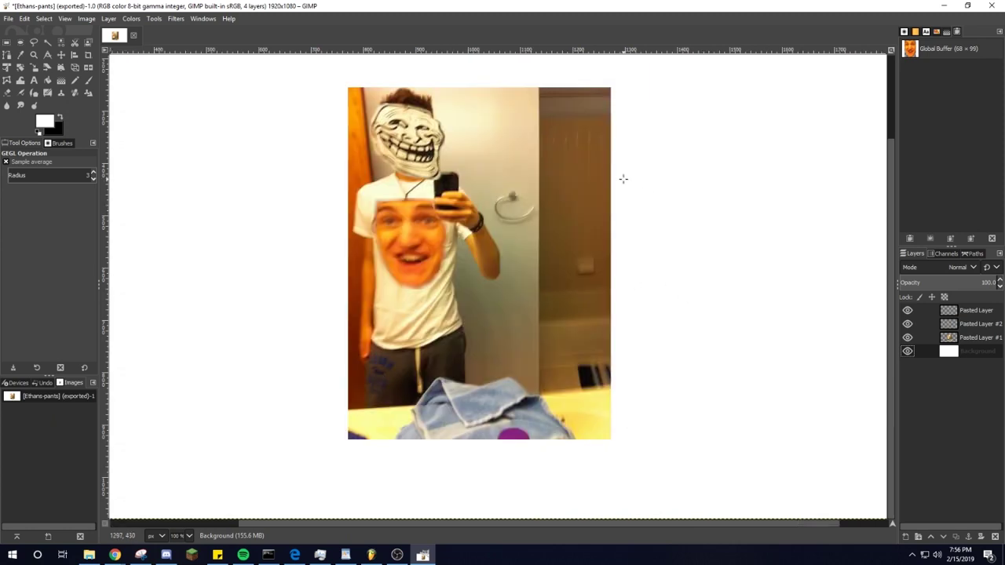
Go to Mine-imator and Chill's #general and enlarge the monkey photo.
key(alt+Tab)
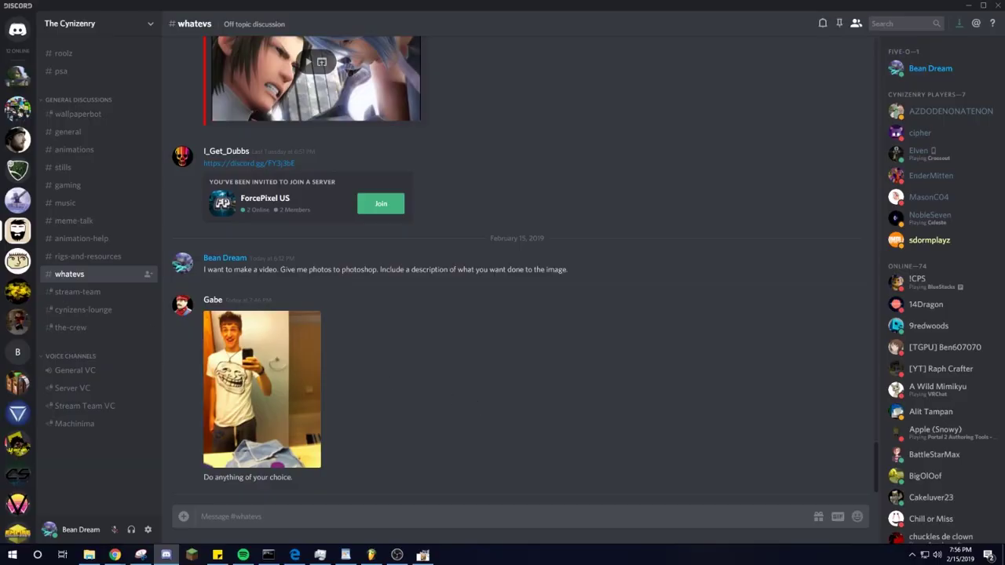
click(18, 107)
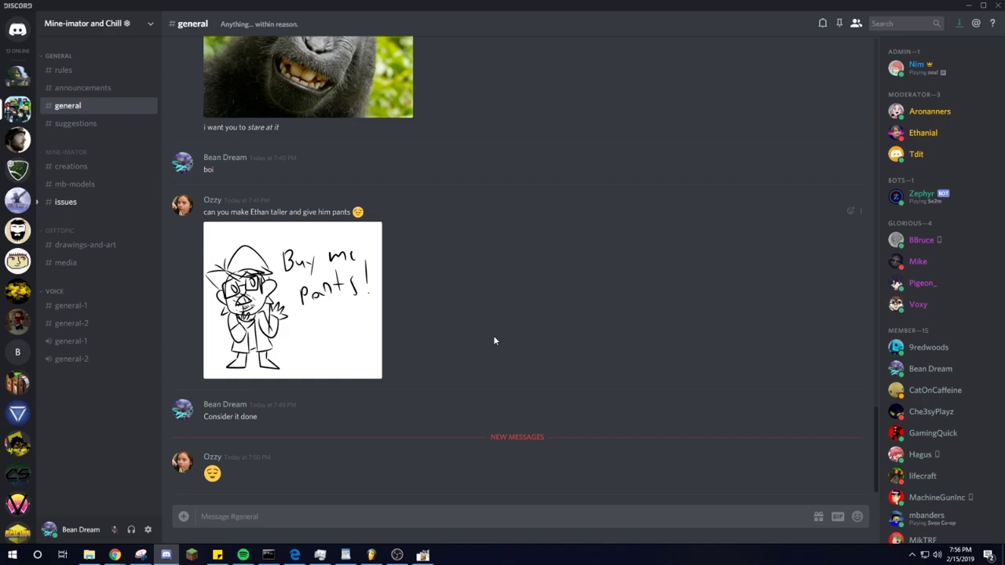
scroll(494, 341, up, 2)
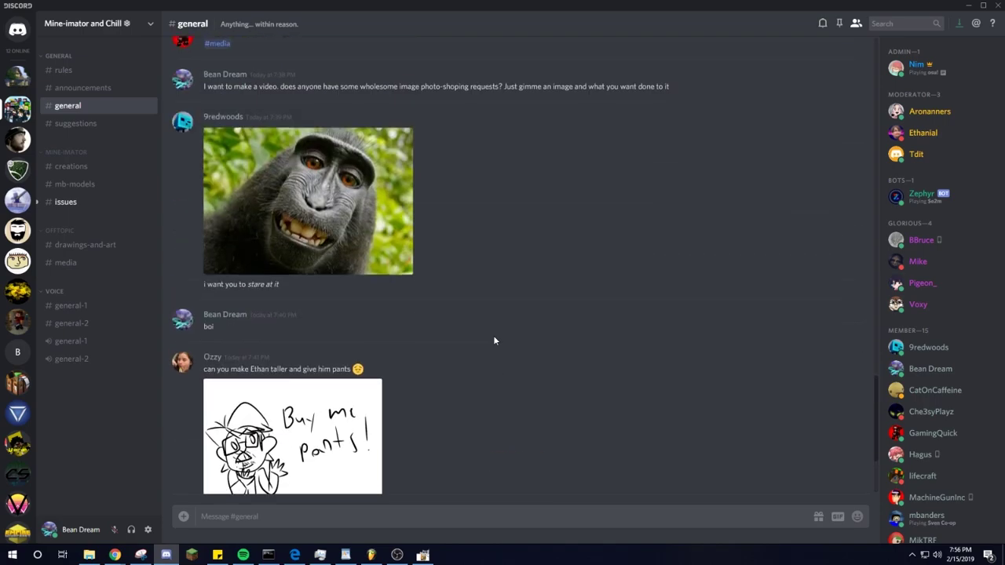
click(385, 224)
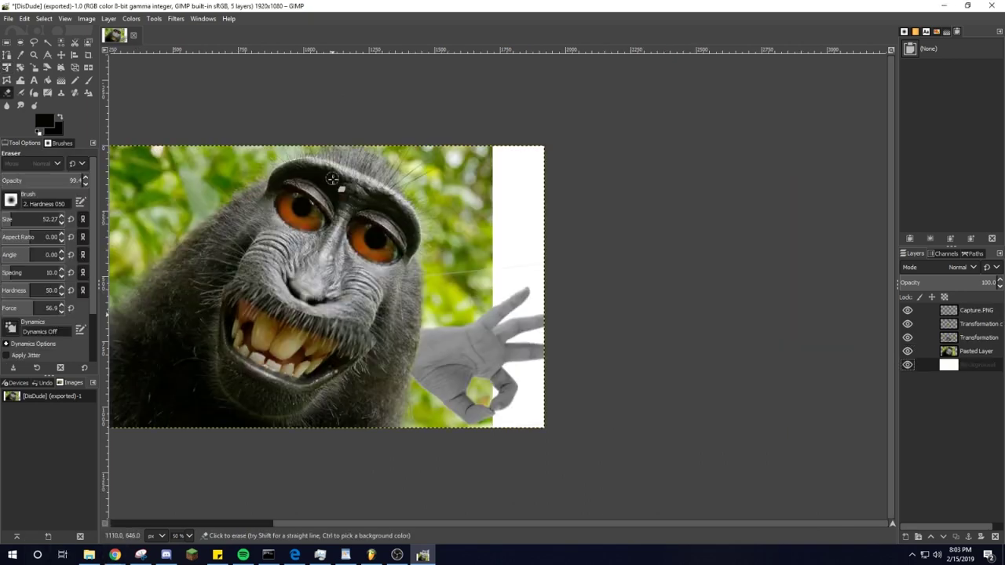
Delete the Capture.PNG hand layer and both Transformation layers, leaving only the Background.
scroll(258, 251, left, 3)
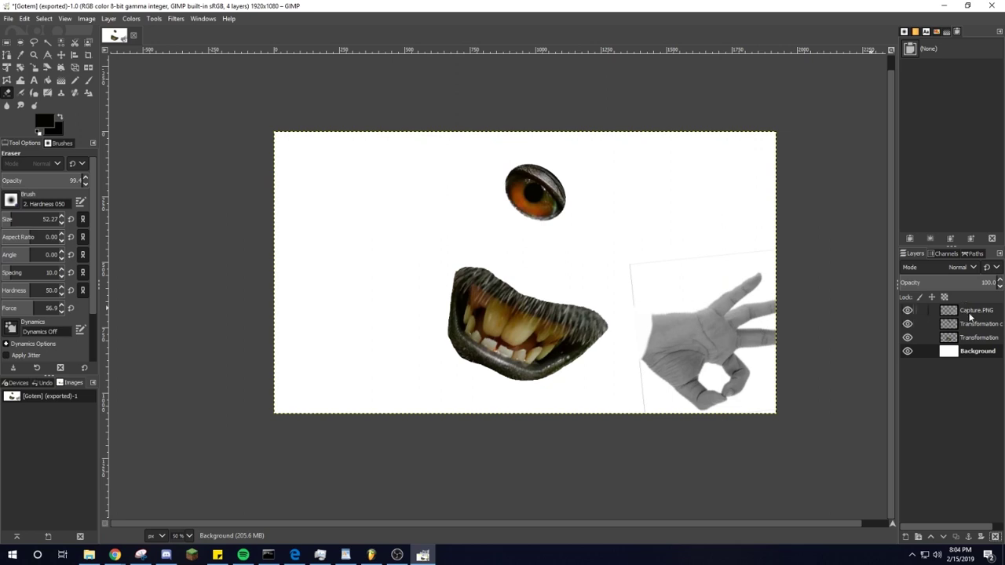
click(972, 315)
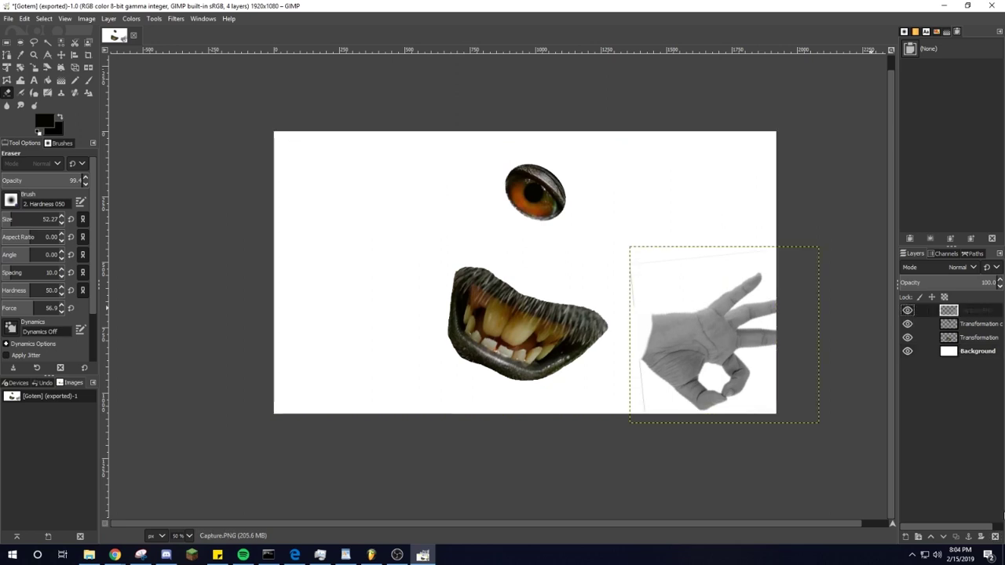
click(996, 536)
click(996, 537)
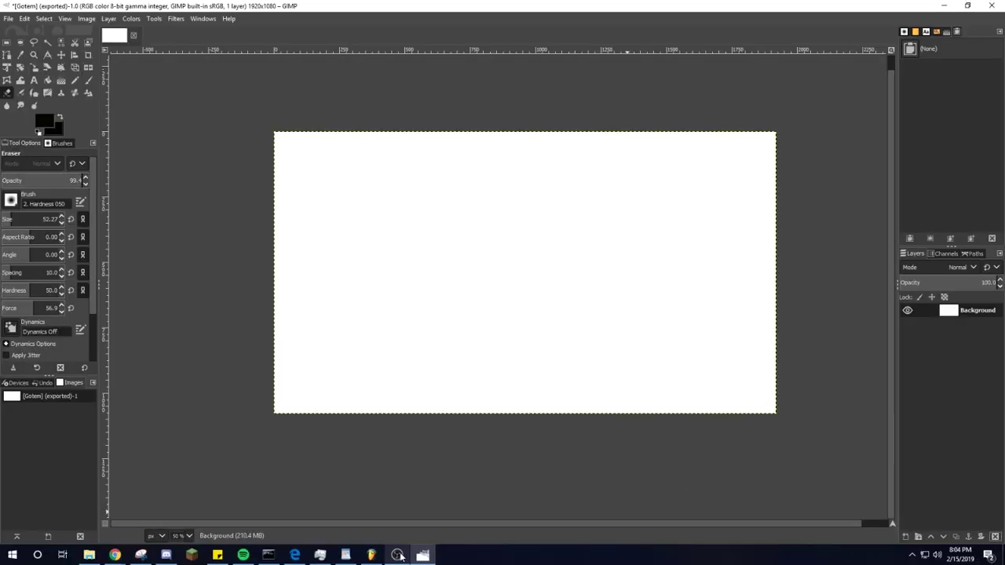
Switch away from GIMP to fetch the surprised Pikachu picture, Suprised.jpg.
key(alt+Tab)
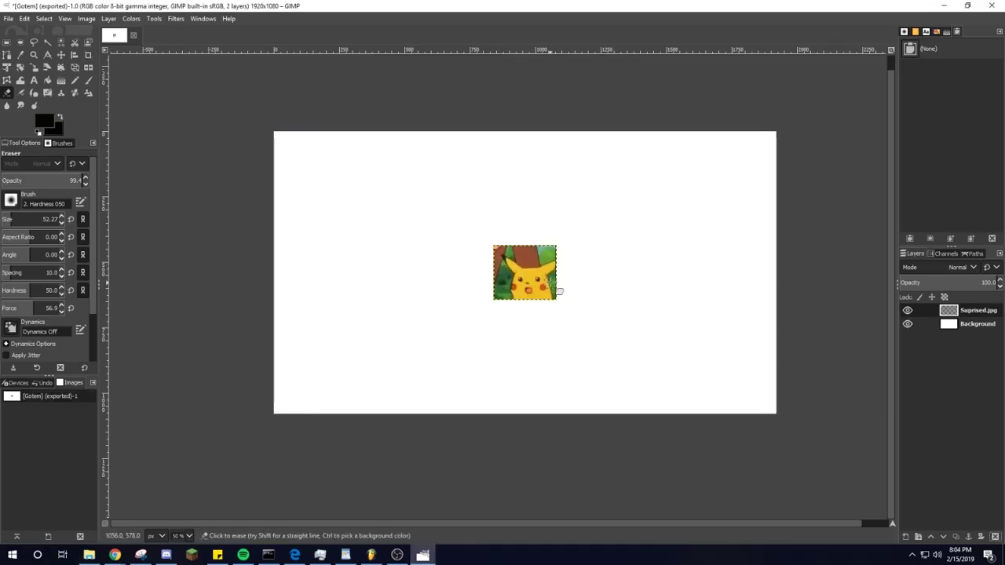
scroll(559, 292, up, 5)
scroll(518, 281, down, 1)
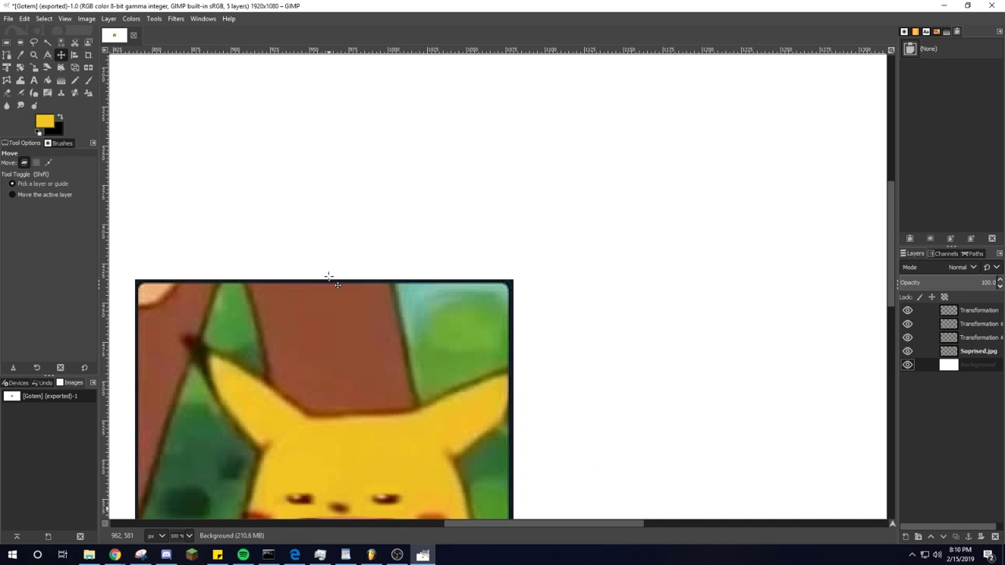
scroll(321, 286, down, 3)
scroll(392, 293, left, 5)
scroll(579, 309, down, 3)
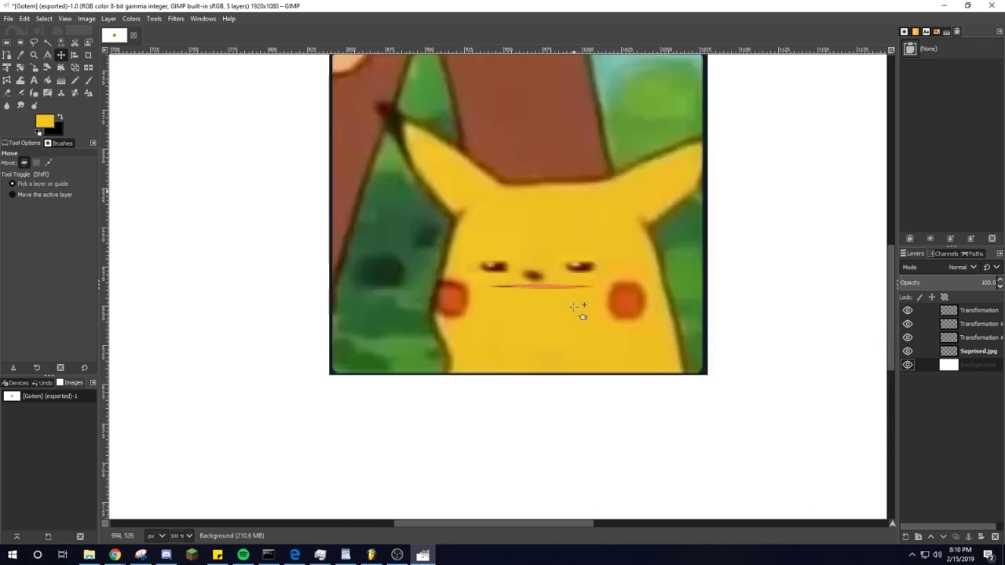
scroll(578, 305, up, 3)
scroll(574, 293, down, 1)
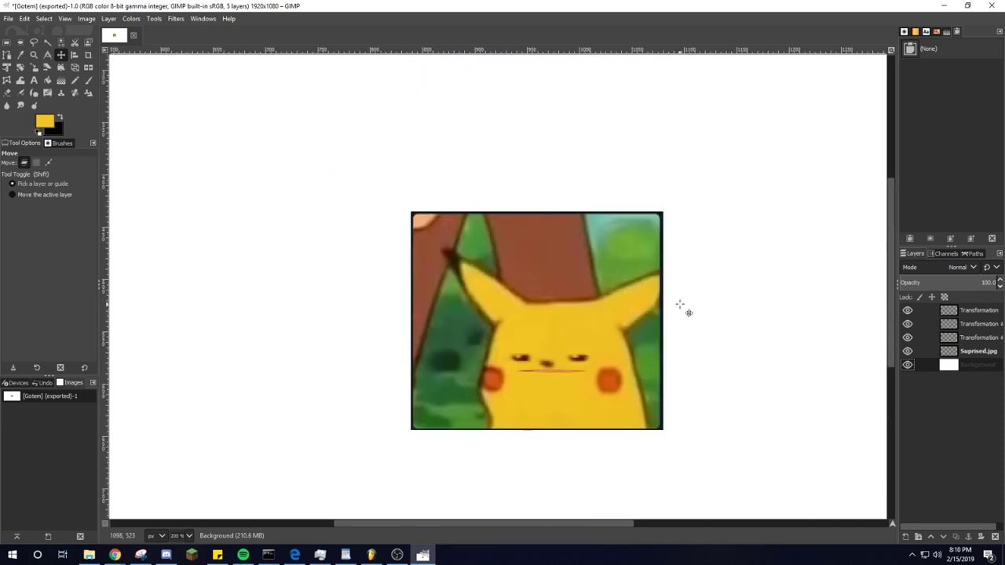